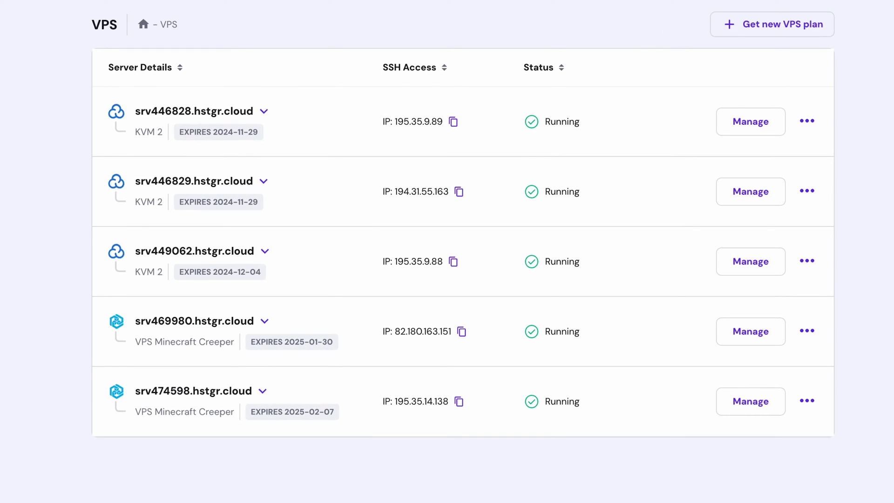
Step: Copy the IP address 195.35.9.89 from the srv446828.hstgr.cloud server overview
left_click(728, 118)
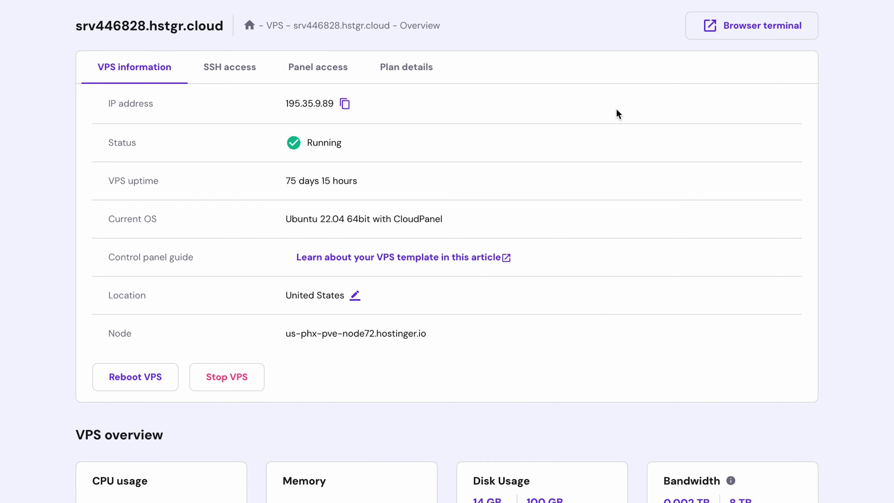
left_click(349, 107)
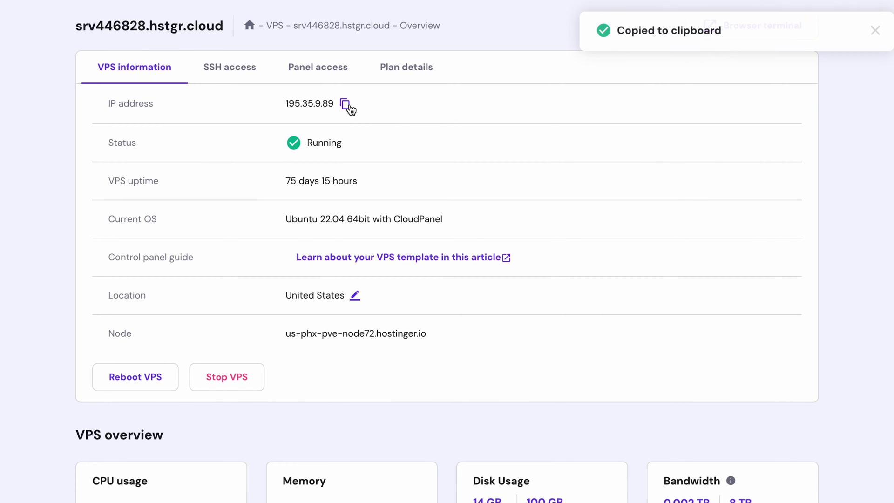
scroll(347, 112, "up", 2)
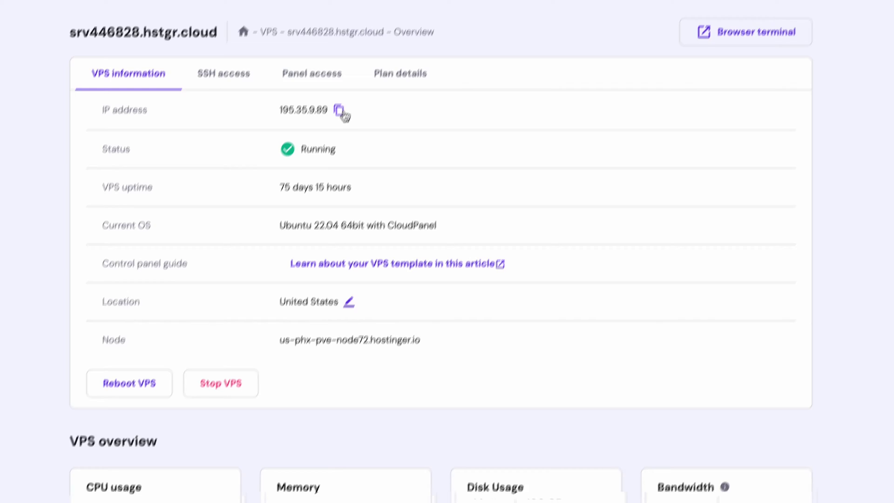
Step: Open the Domains section in a new browser tab
right_click(241, 32)
left_click(266, 41)
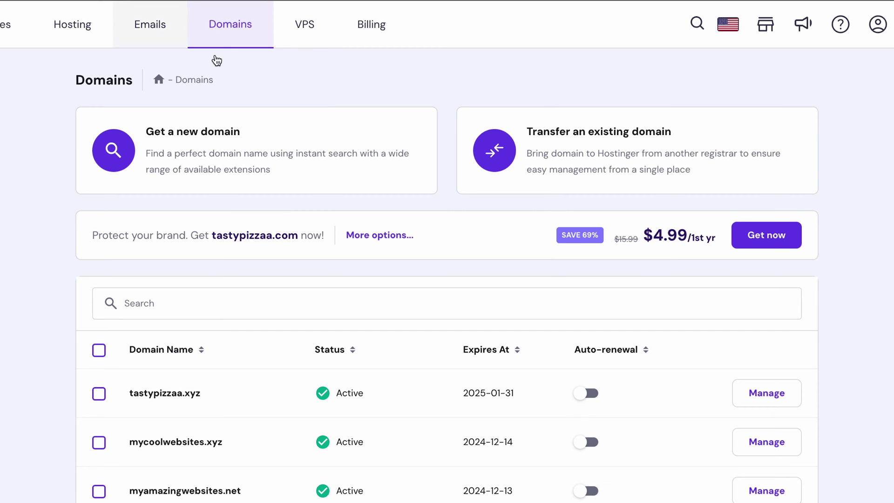
scroll(613, 233, "down", 1)
Step: Open the DNS / Nameservers page for tastypizzaa.xyz and review its CNAME, A, ALIAS and CAA records
left_click(751, 338)
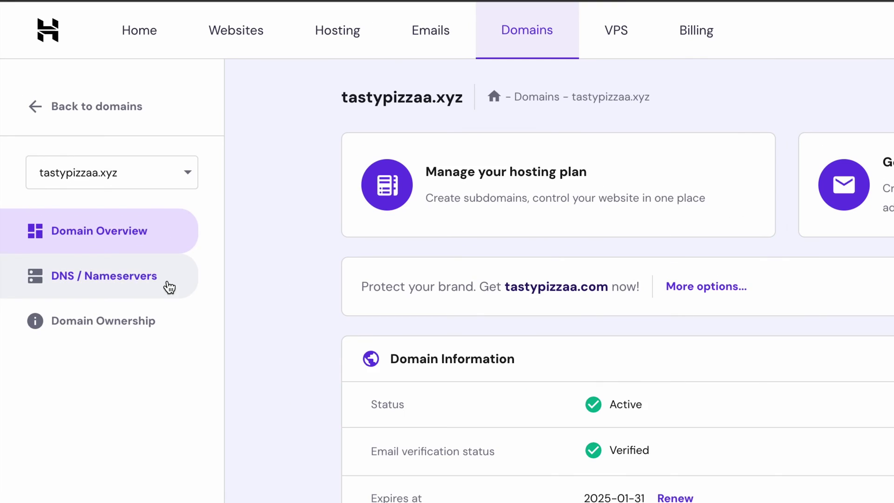
left_click(124, 278)
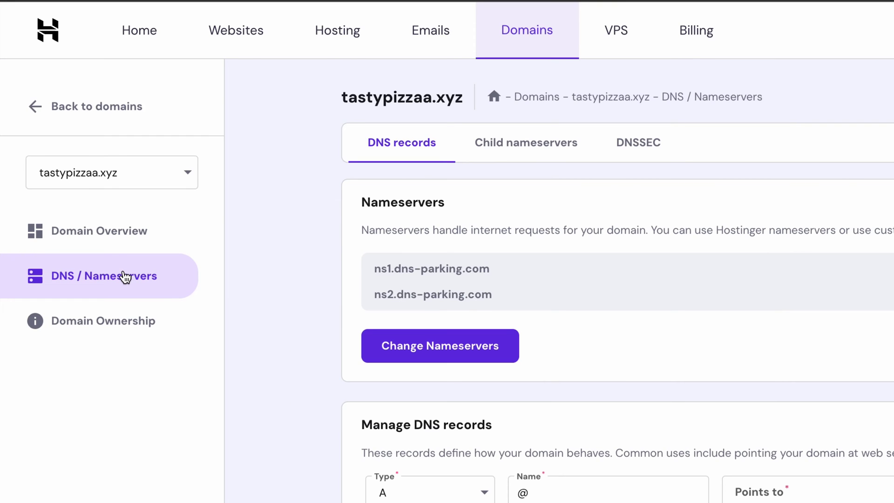
scroll(184, 316, "down", 9)
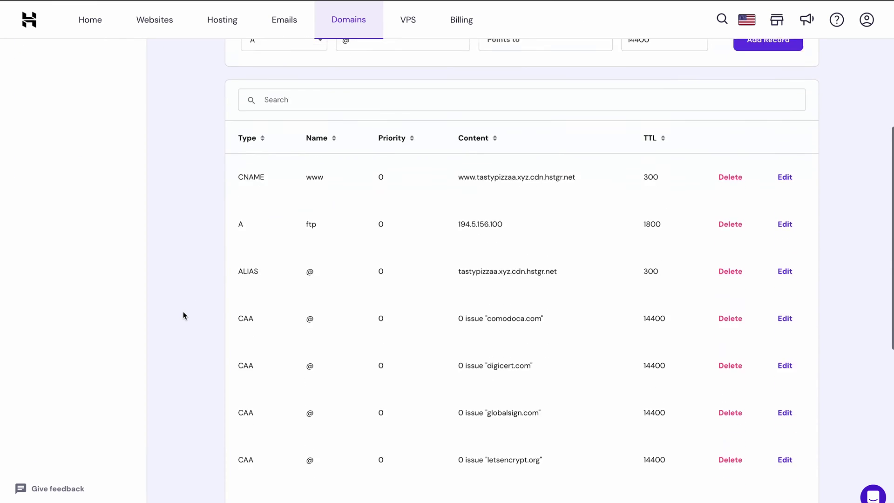
scroll(184, 316, "down", 3)
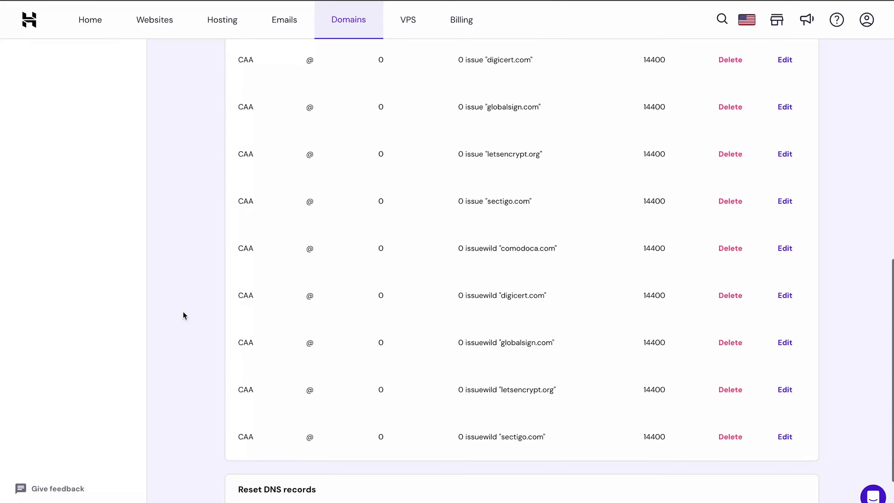
scroll(184, 316, "up", 3)
scroll(184, 316, "up", 3)
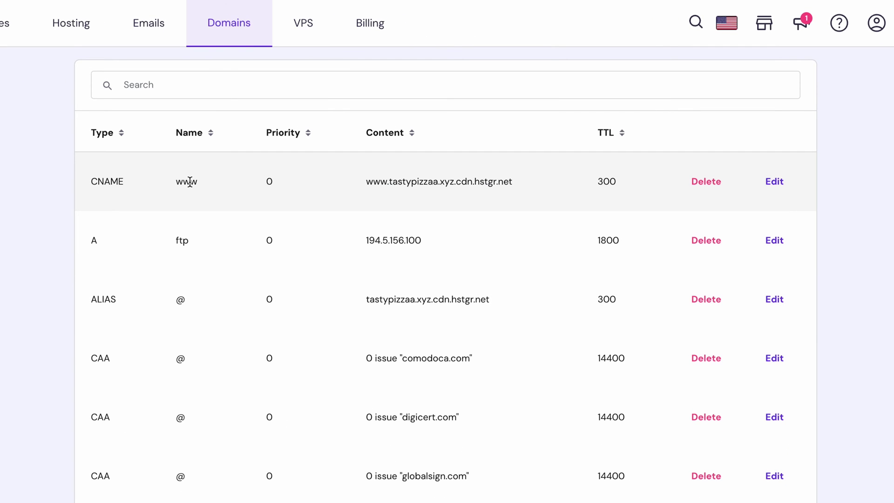
Step: Delete the www CNAME and @ ALIAS records, then begin a new A record for @
left_click(707, 185)
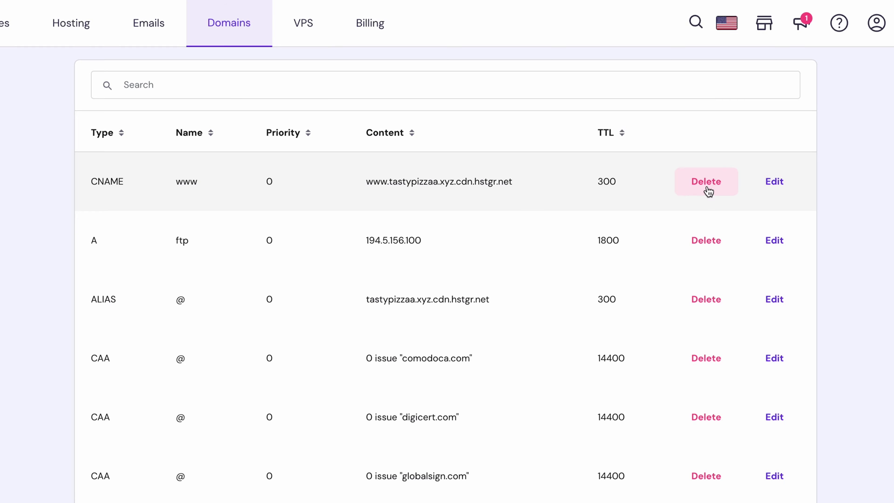
left_click(707, 240)
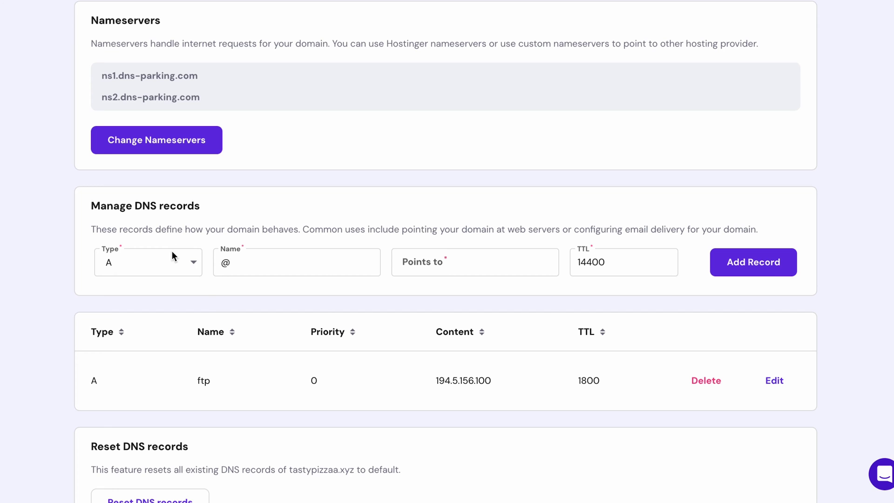
left_click(171, 250)
left_click(150, 290)
left_click(278, 263)
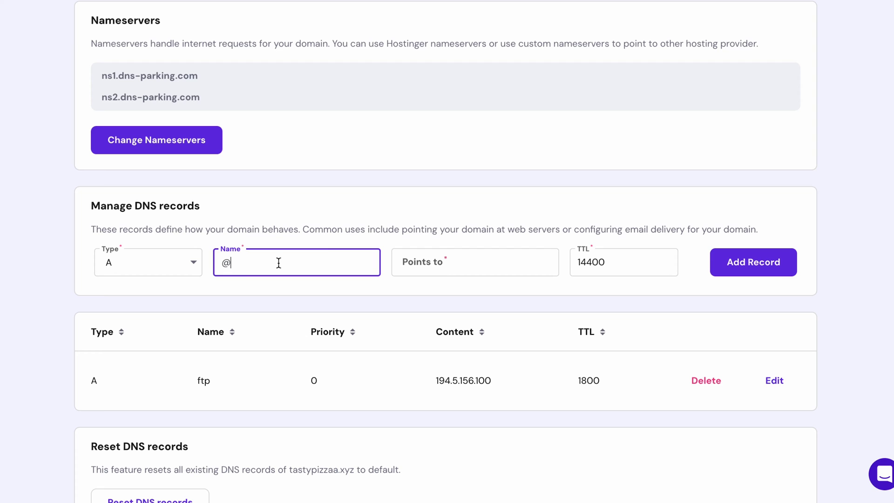
Step: Point the @ A record to the pasted 195.35.9.89 with TTL 14400 and confirm adding it
left_click(440, 265)
key("ctrl+v")
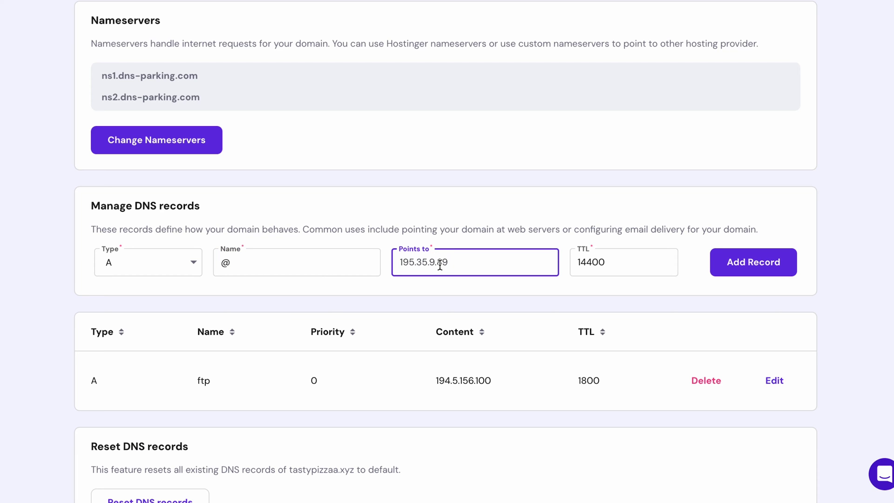
left_click(612, 267)
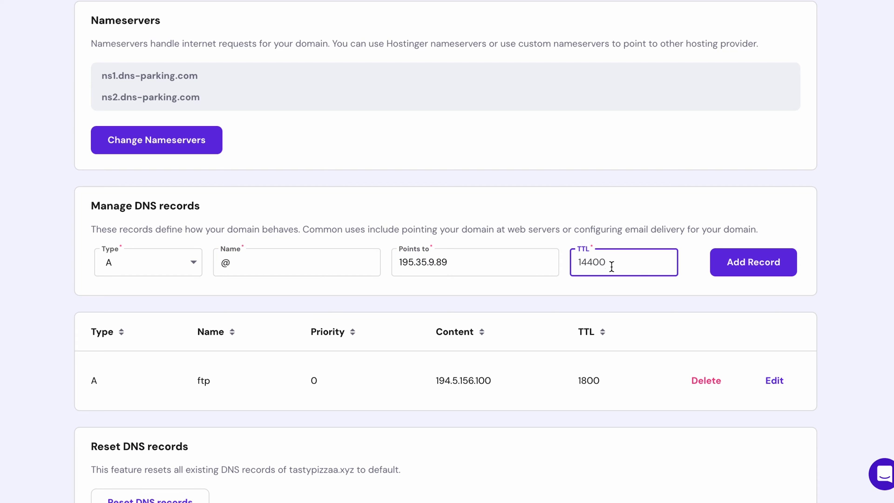
left_click(745, 267)
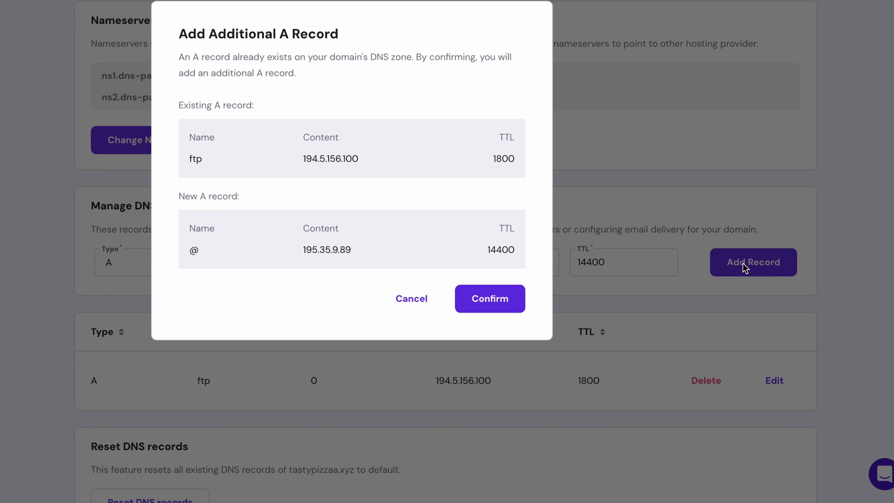
left_click(495, 301)
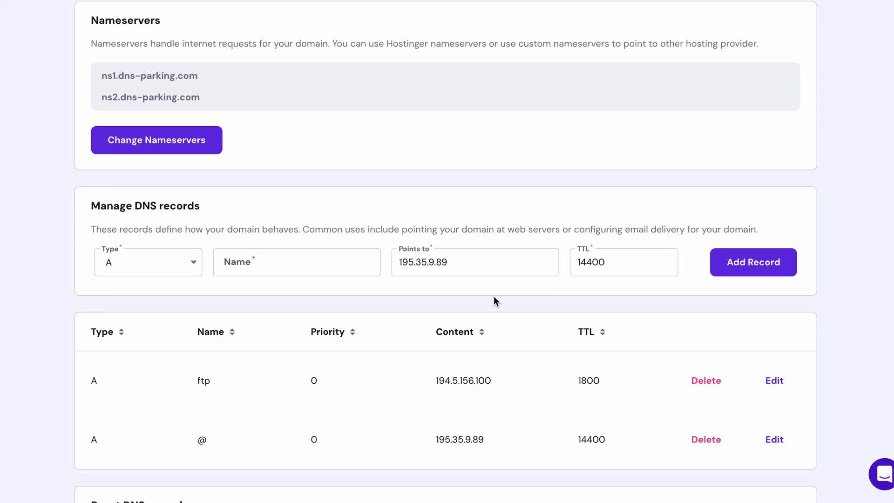
Step: Create a www A record pointing to 195.35.9.89 with TTL 14400 and confirm the addition
left_click(183, 267)
left_click(150, 290)
left_click(284, 263)
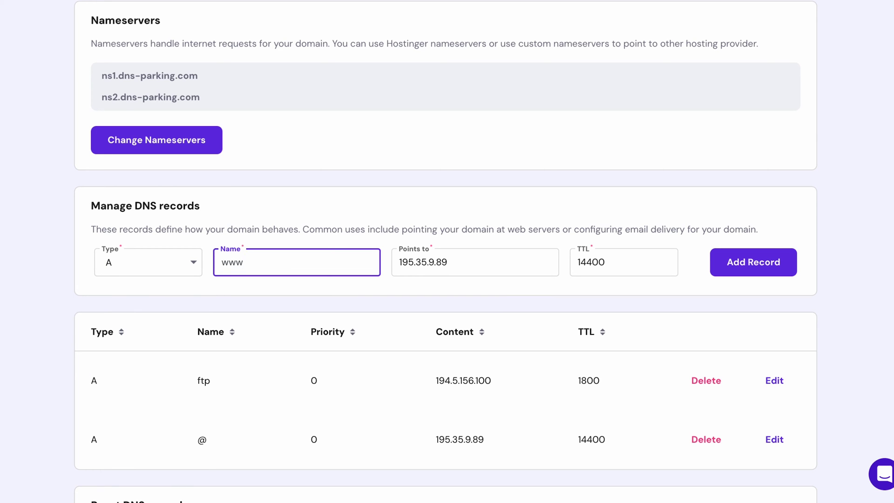
left_click(476, 260)
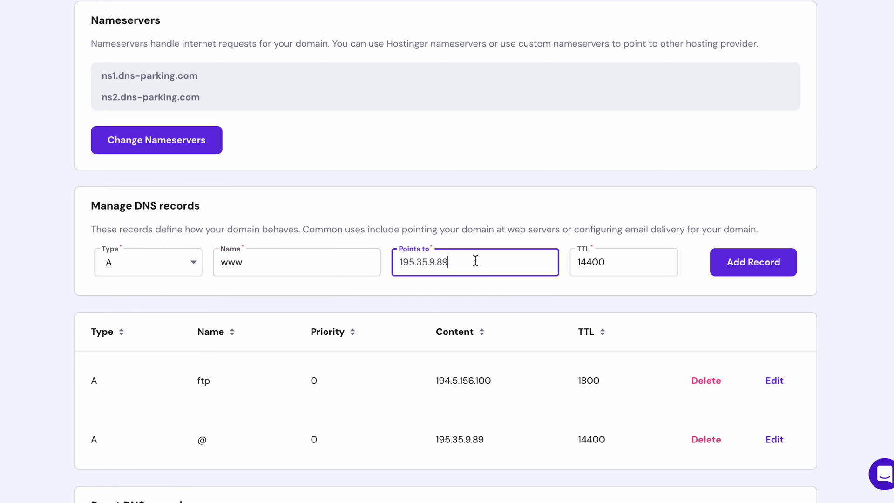
left_click(624, 257)
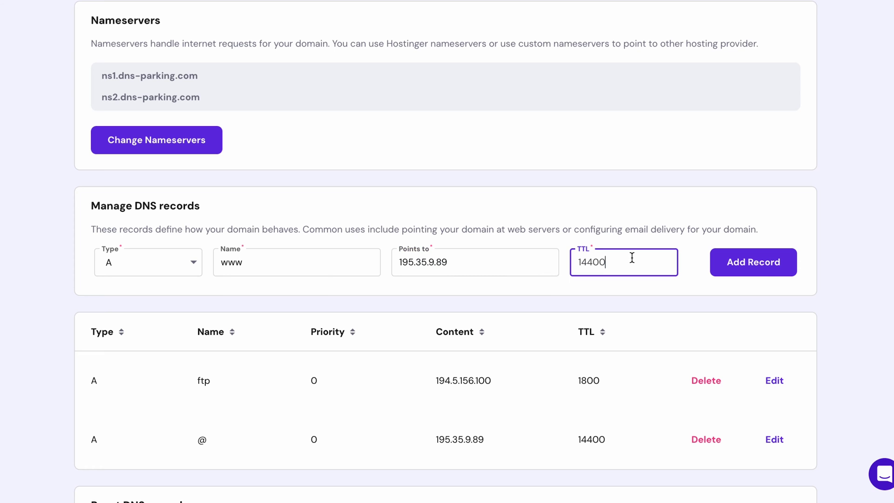
left_click(756, 262)
left_click(508, 312)
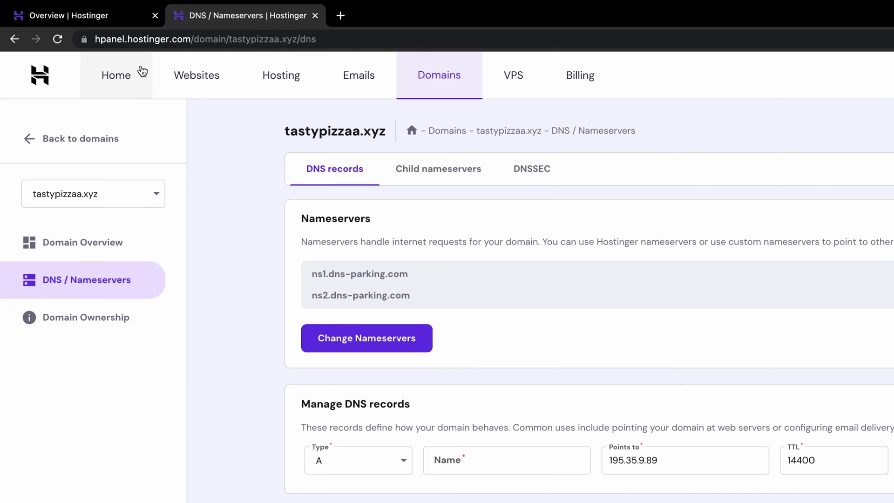
left_click(114, 27)
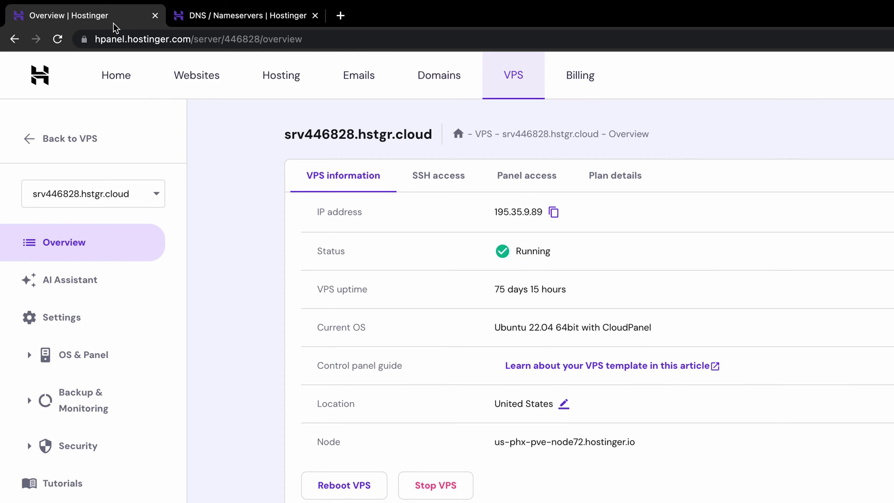
left_click(66, 315)
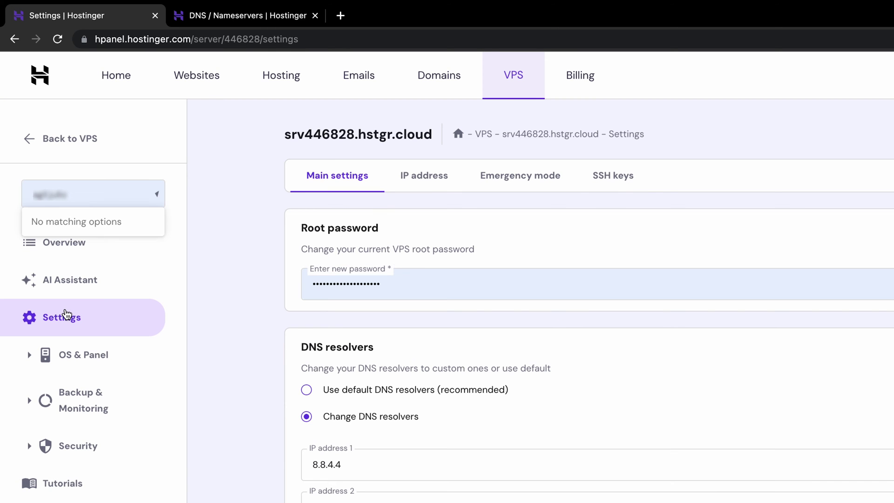
left_click(421, 181)
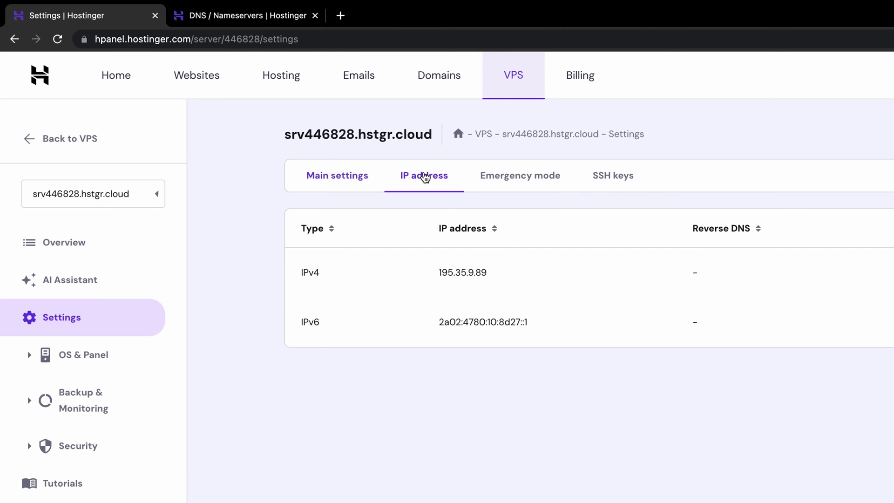
left_click_drag(529, 327, 440, 321)
left_click(237, 15)
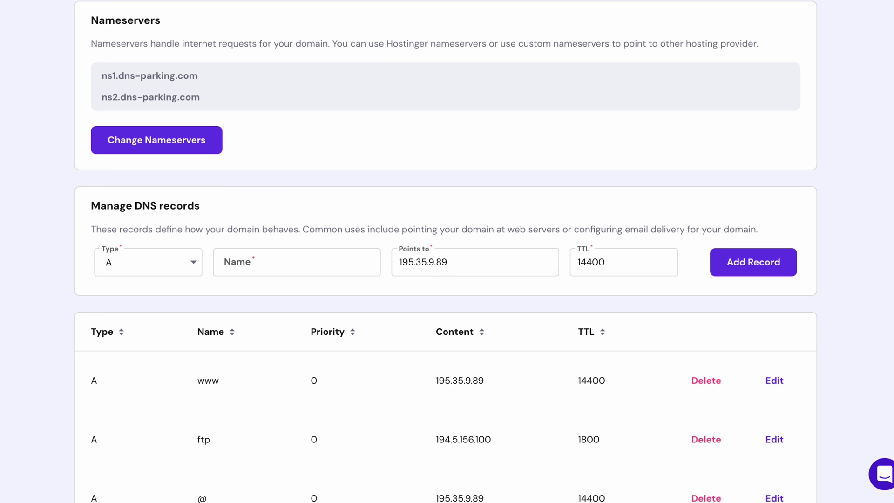
Step: Add an @ AAAA record with the pasted IPv6 2a02:4780:10:8d27::1, TTL 14400, and confirm it
left_click(118, 259)
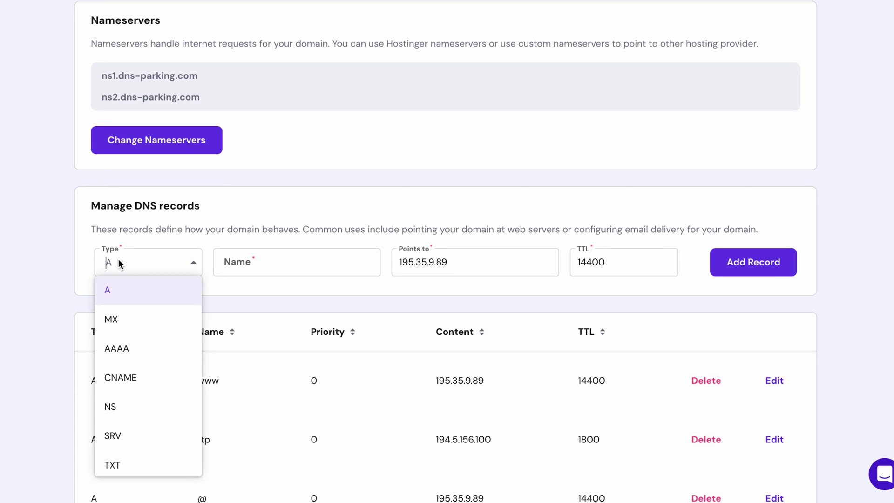
left_click(120, 346)
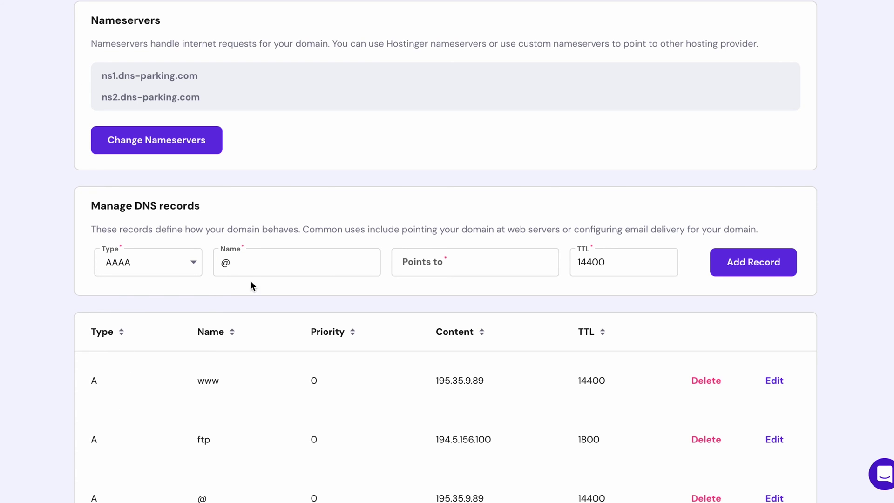
left_click(259, 260)
left_click(450, 265)
key("ctrl+v")
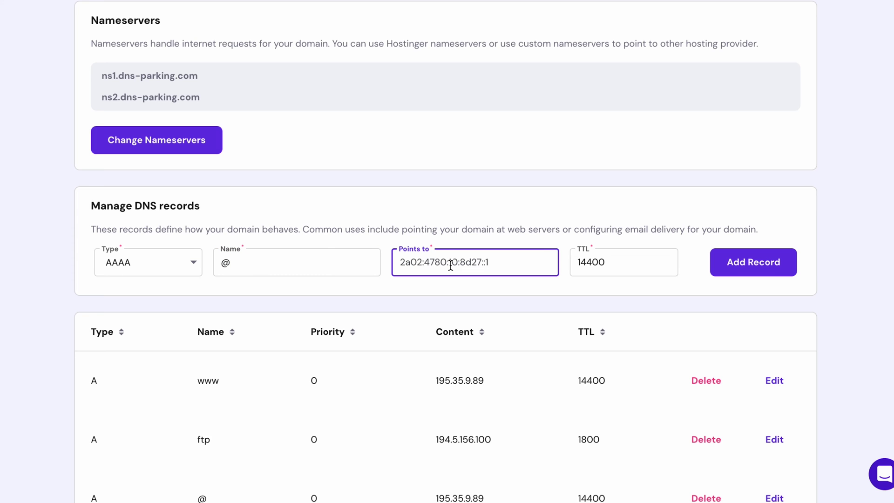
left_click(627, 266)
left_click(740, 264)
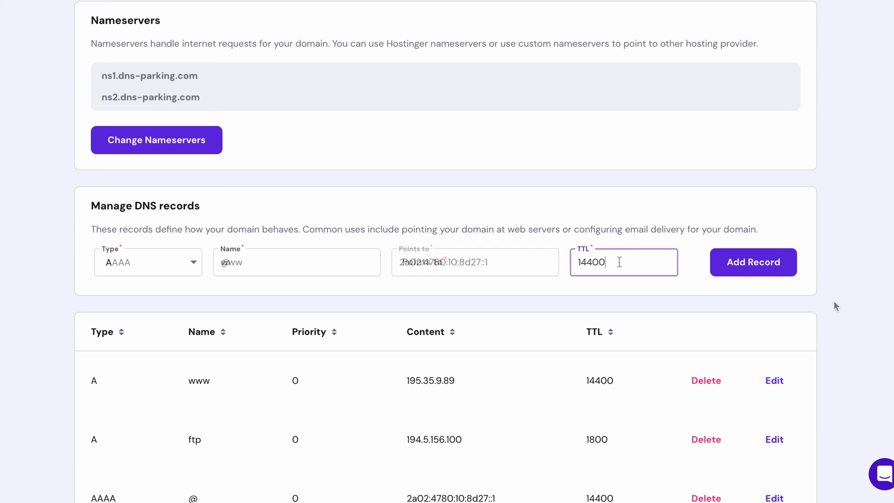
left_click(746, 272)
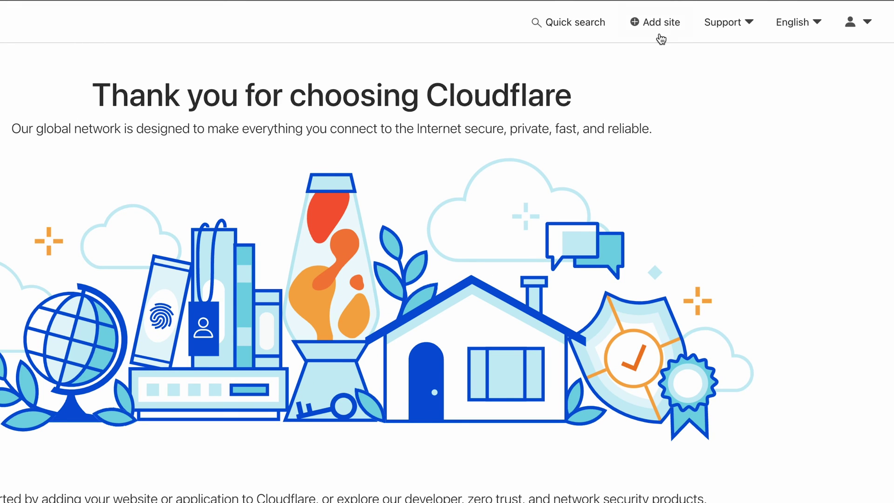
Step: Add tastypizzaa.xyz as a new site in Cloudflare
left_click(658, 24)
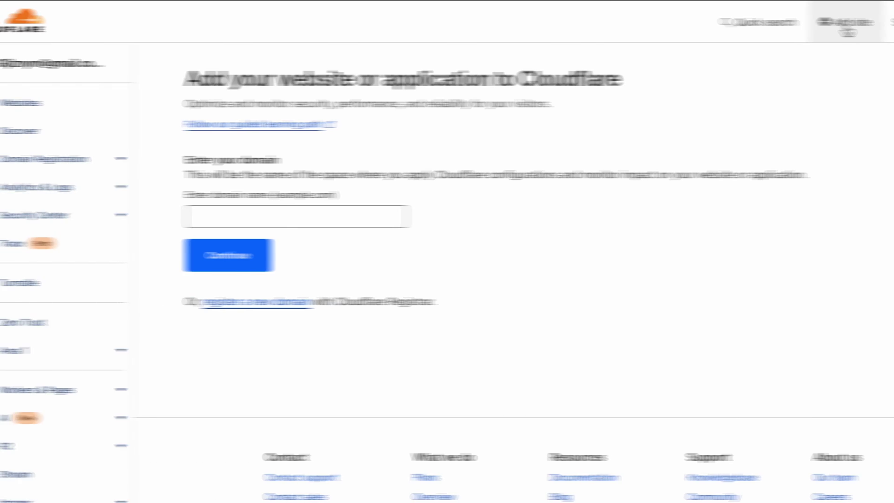
left_click(382, 216)
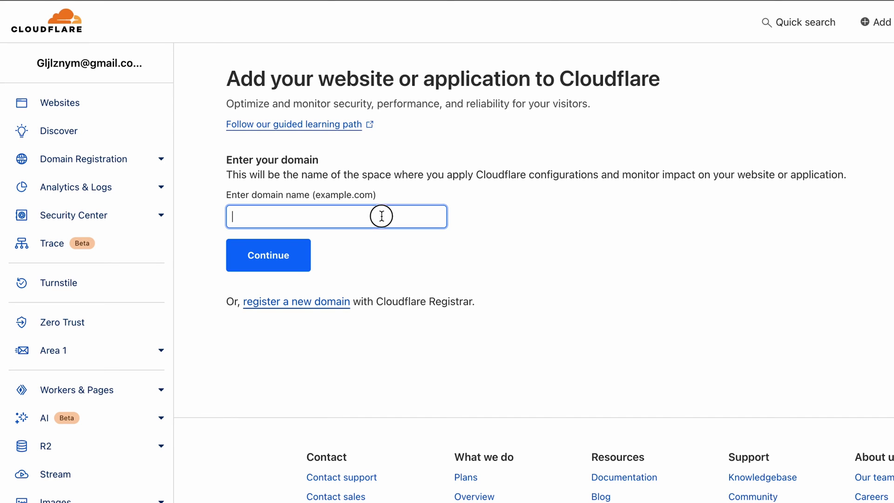
type("tastypizzaa.xyz")
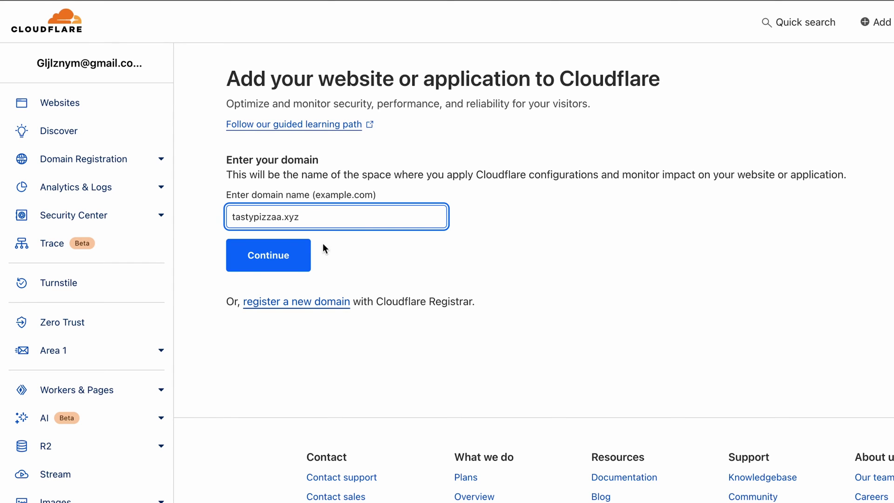
left_click(290, 257)
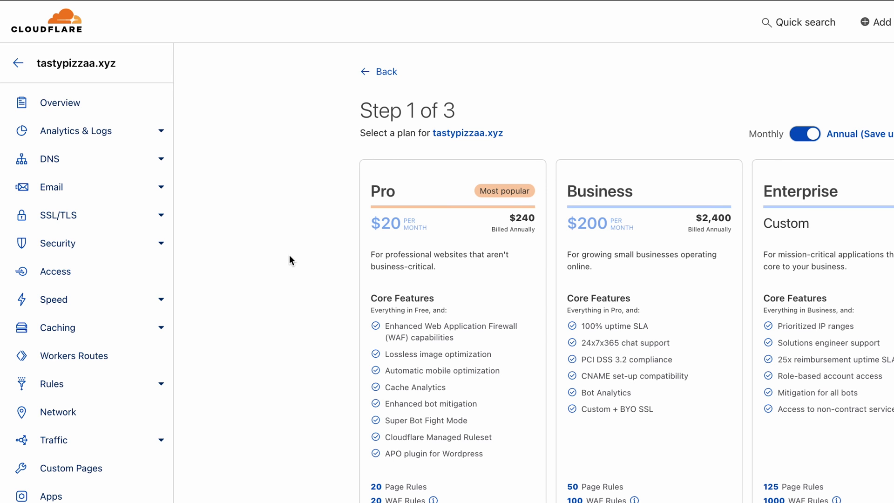
Step: Choose the Free plan and continue to the DNS record scan
scroll(290, 255, "down", 6)
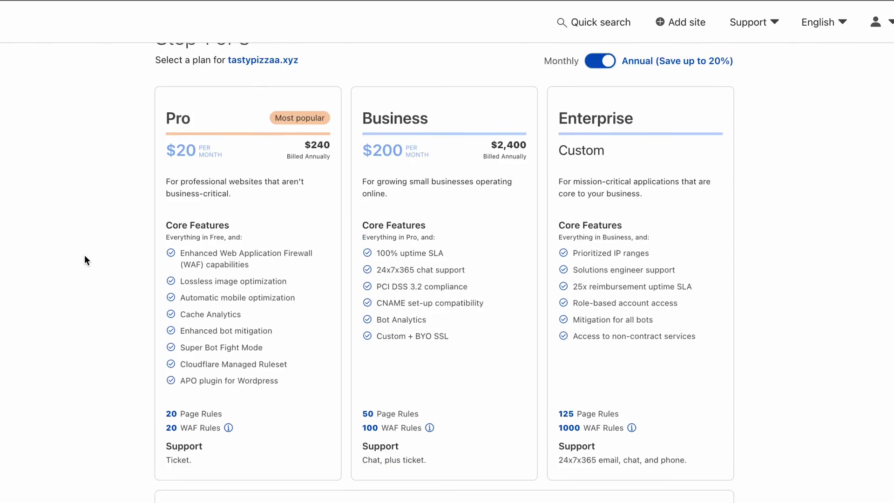
left_click(194, 322)
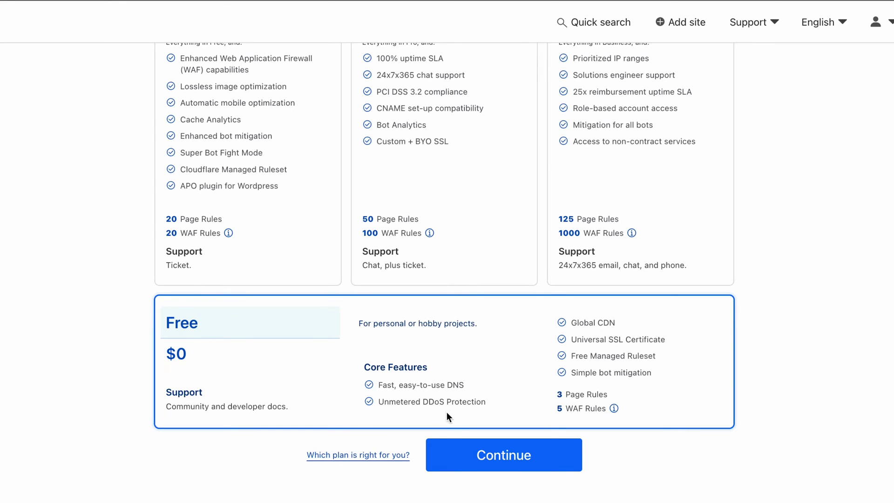
left_click(496, 453)
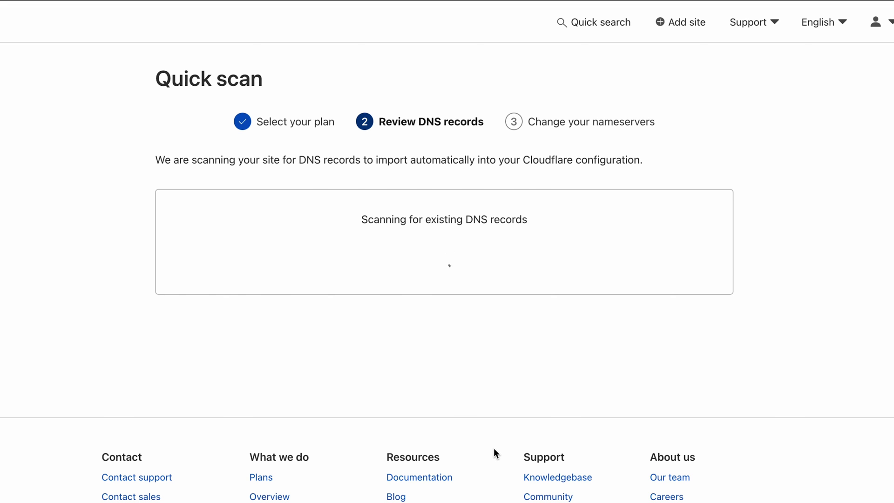
Step: Accept the five imported proxied DNS records and find the assigned ines and rocco nameservers
scroll(770, 500, "down", 7)
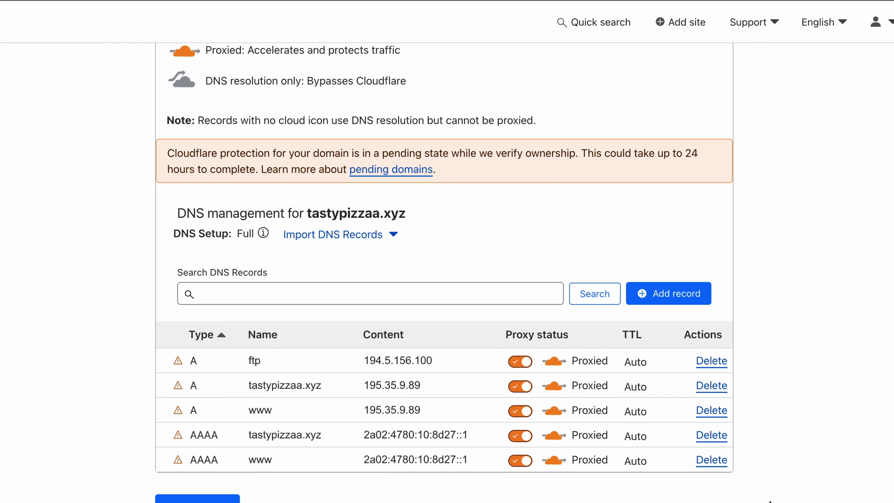
scroll(769, 502, "down", 2)
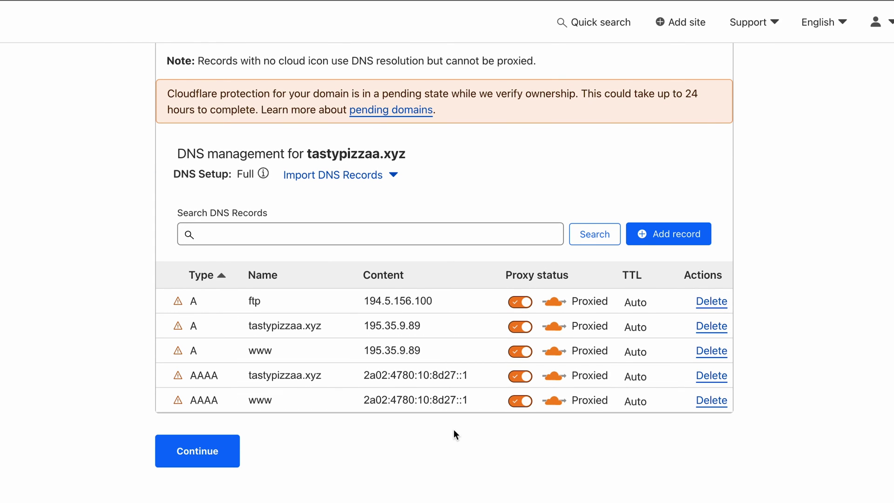
left_click(196, 451)
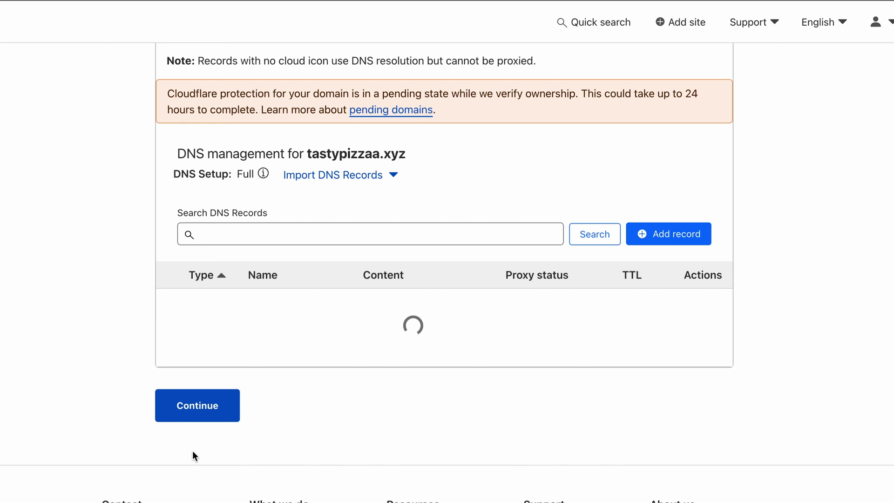
scroll(193, 451, "down", 7)
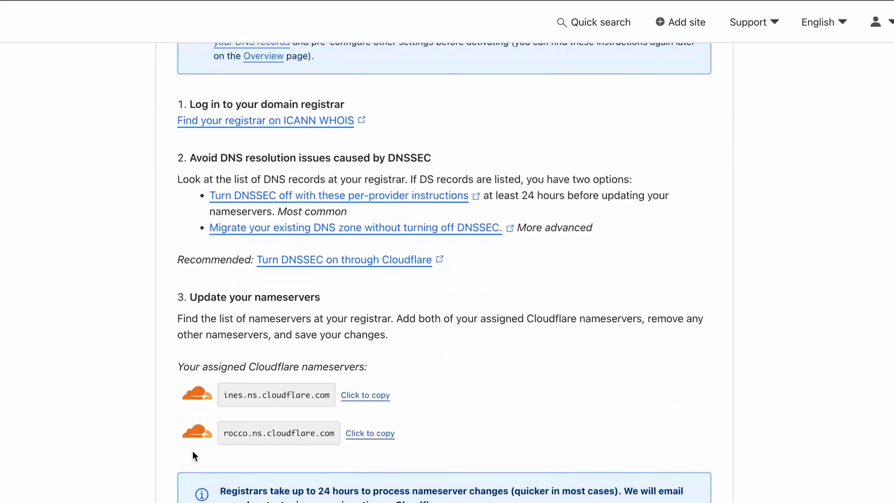
scroll(192, 453, "down", 3)
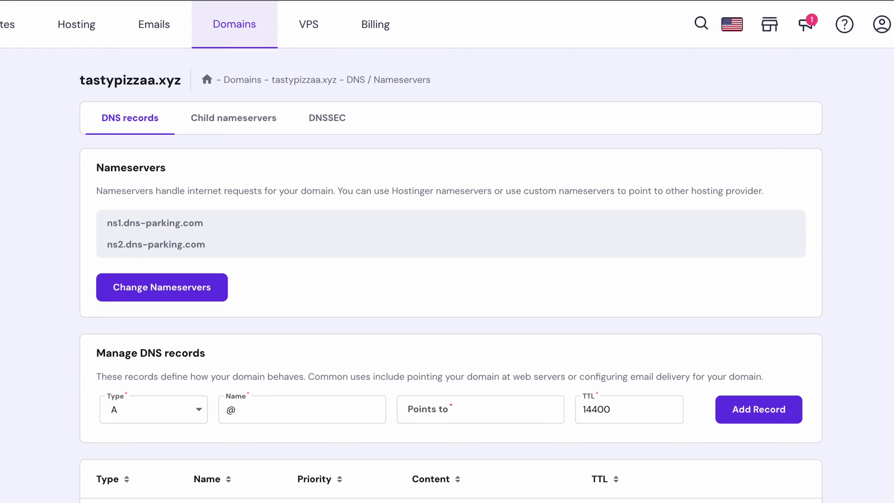
Step: Switch tastypizzaa.xyz to custom nameservers ines.ns.cloudflare.com and rocco.ns.cloudflare.com and save
left_click(160, 283)
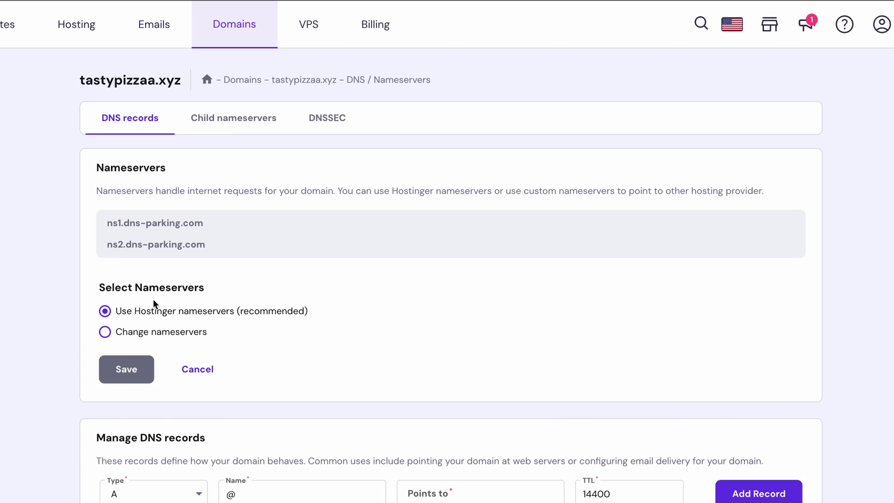
left_click(144, 335)
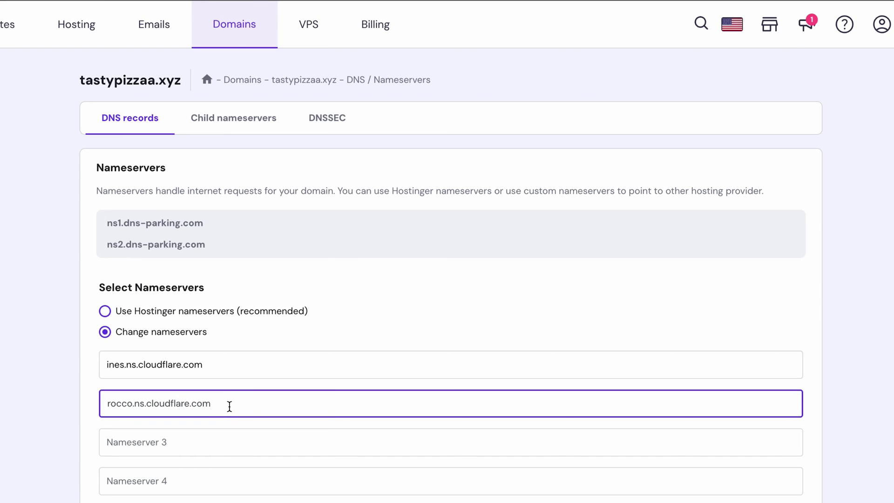
scroll(230, 406, "down", 2)
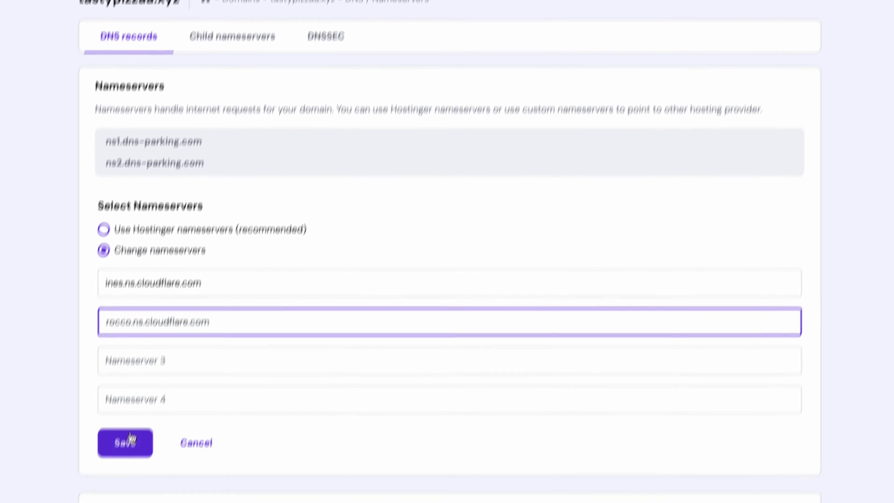
left_click(126, 436)
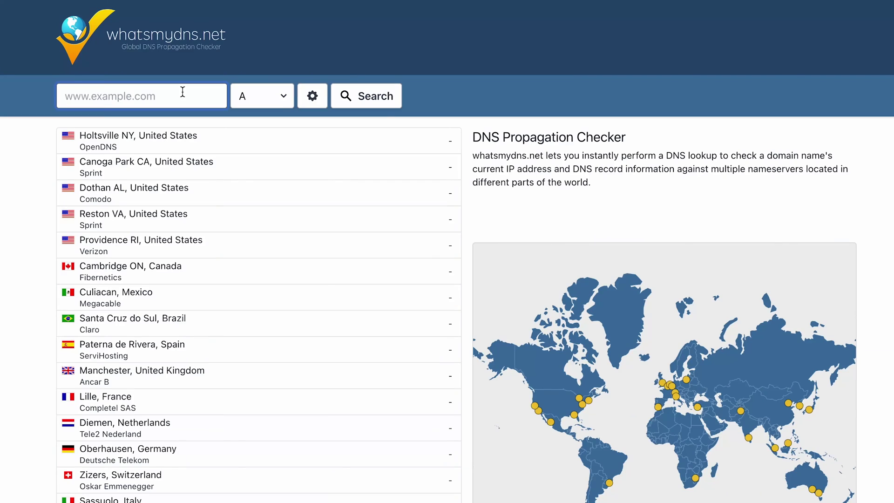
Step: Run an A record propagation check for tastypizzaa.xyz, resolving to 195.35.9.89
left_click(182, 92)
type("tastypizzaa.xyz")
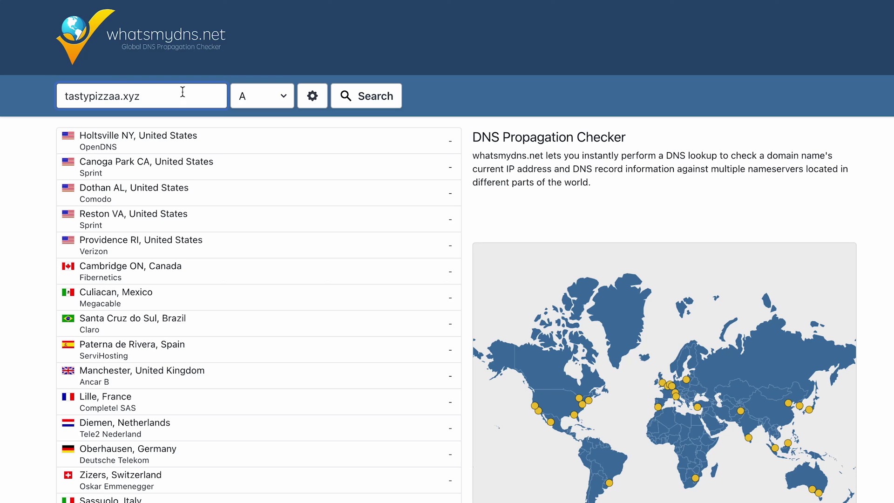
left_click(264, 97)
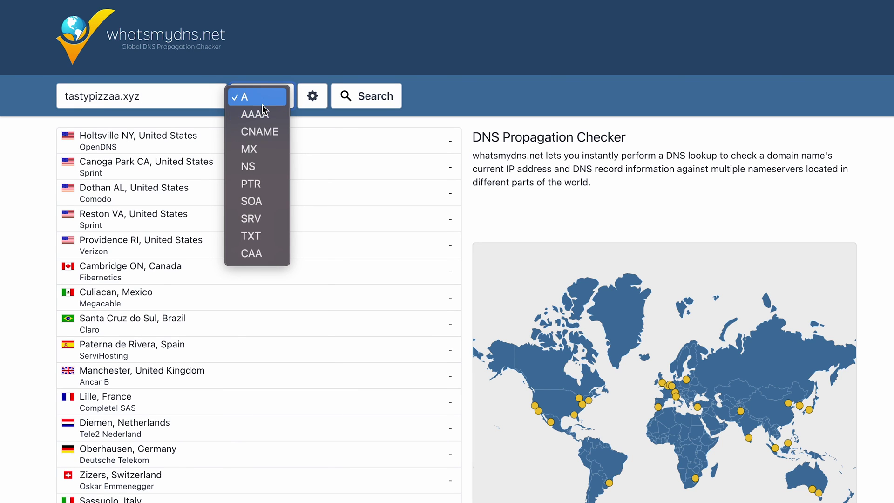
left_click(260, 97)
left_click(357, 98)
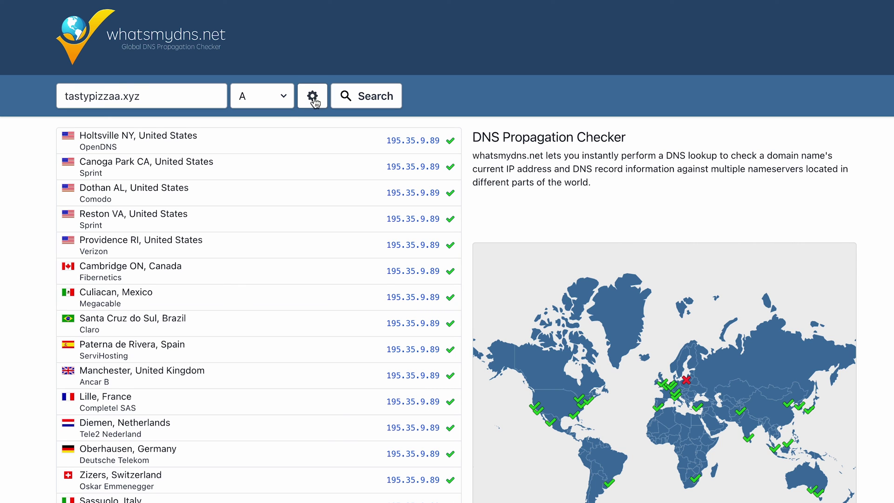
Step: Rerun the lookup as AAAA to confirm 2a02:4780:10:8d27::1 resolves worldwide
left_click(285, 97)
left_click(265, 114)
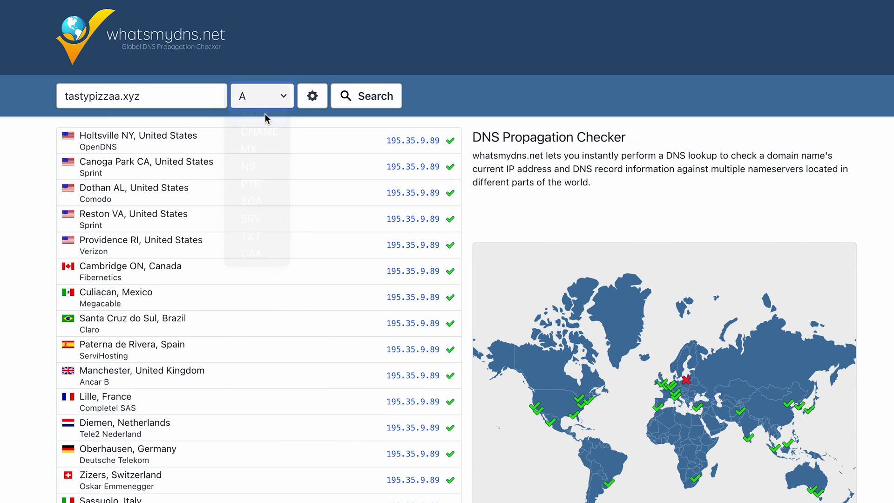
left_click(357, 102)
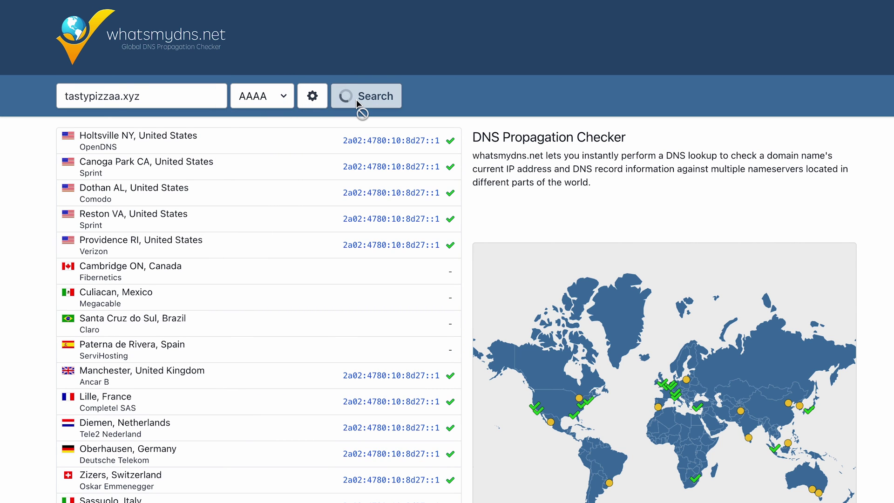